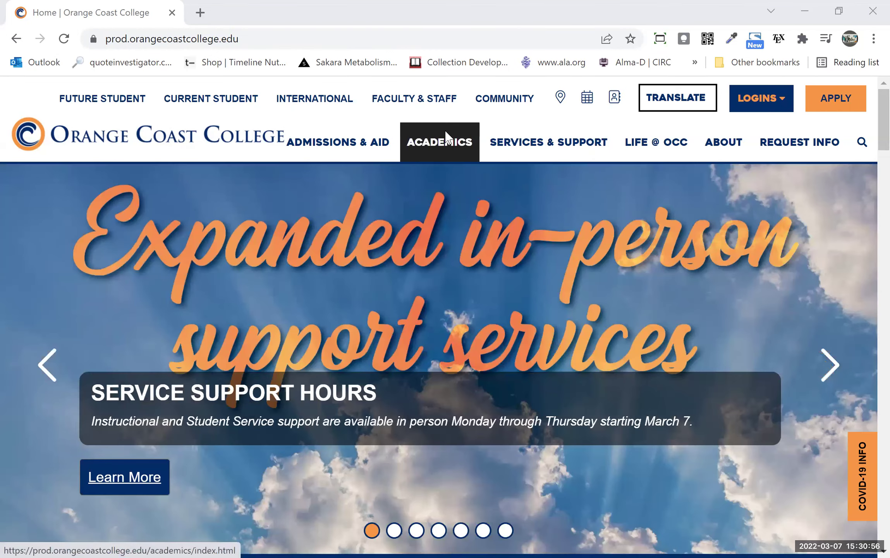
Step: Go from the Orange Coast College Academics page to the Library page
left_click(445, 140)
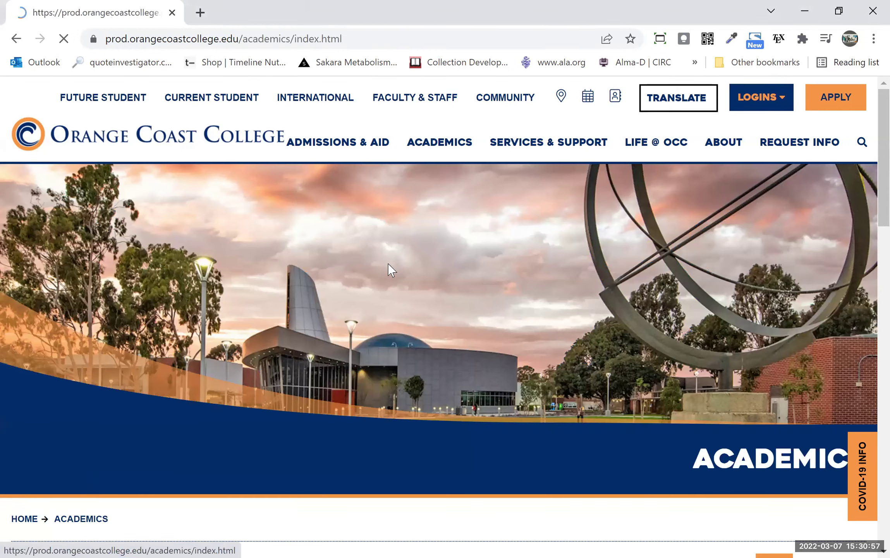
scroll(386, 267, "down", 10)
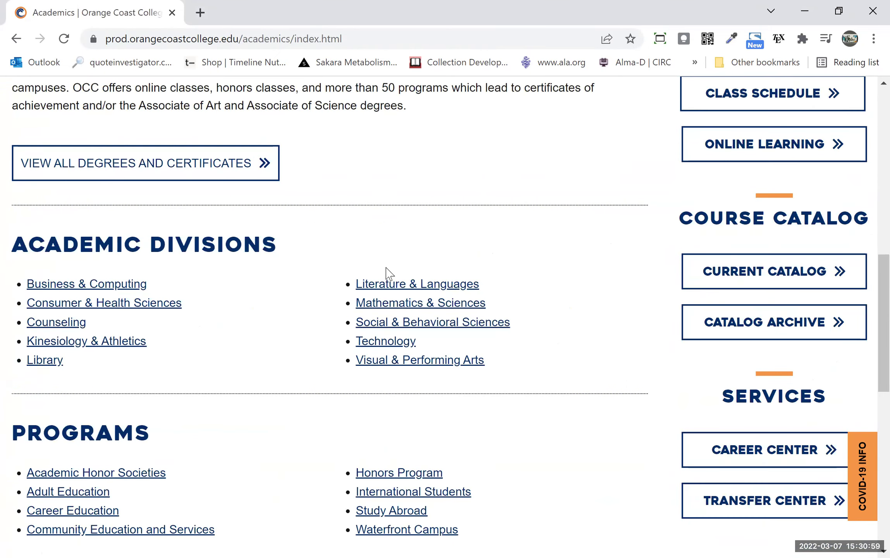
scroll(50, 239, "down", 3)
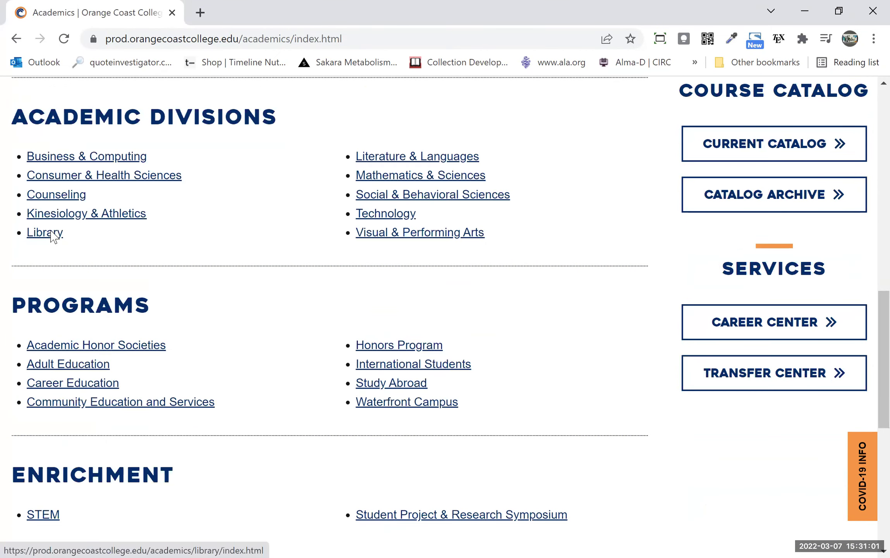
left_click(51, 234)
Step: Open the library's 'Search the Library' Discovery page in a new tab
scroll(312, 460, "down", 4)
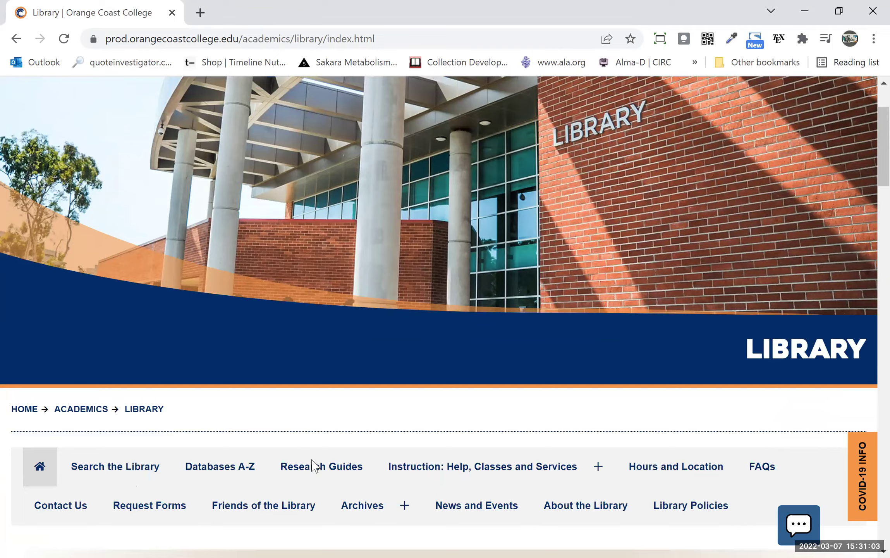
scroll(314, 463, "down", 3)
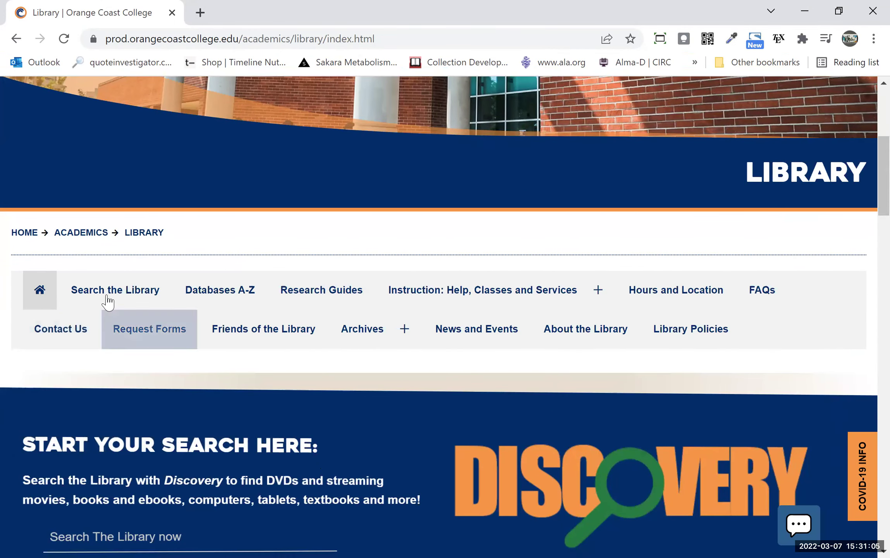
scroll(138, 290, "down", 5)
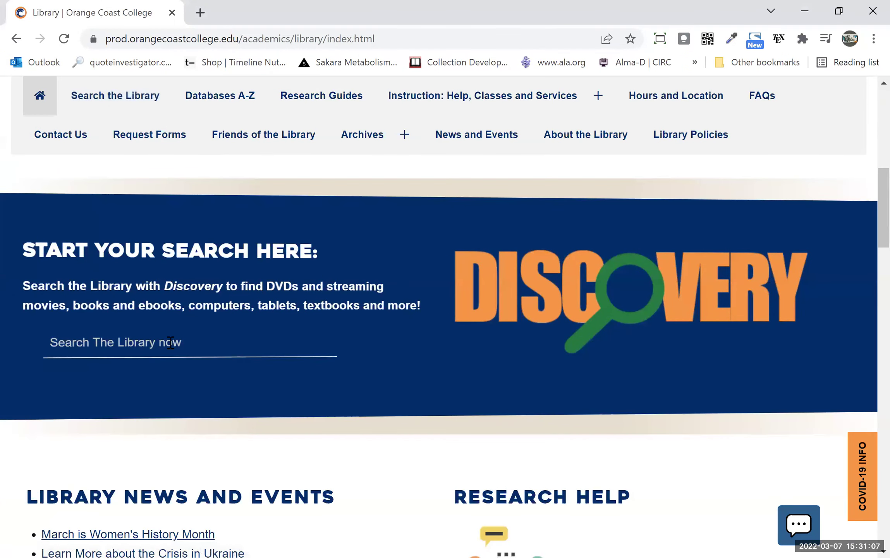
left_click(120, 351)
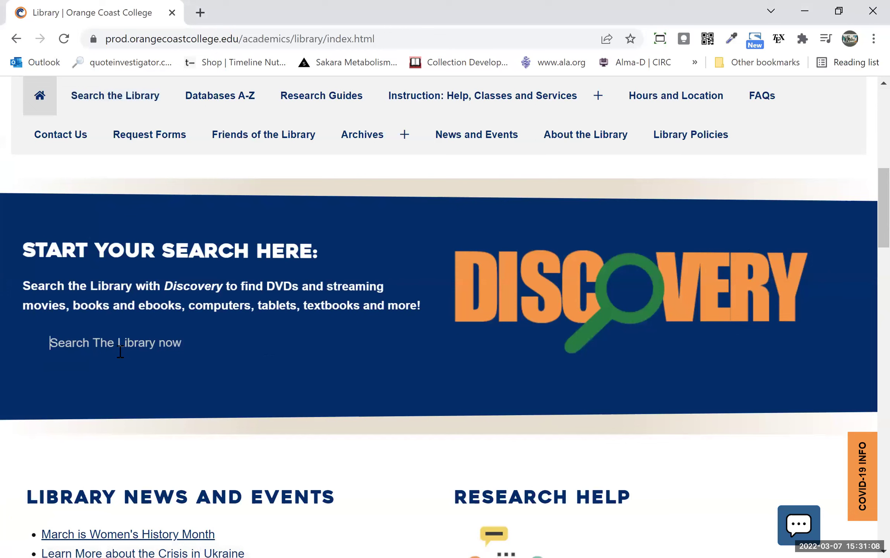
left_click(90, 98)
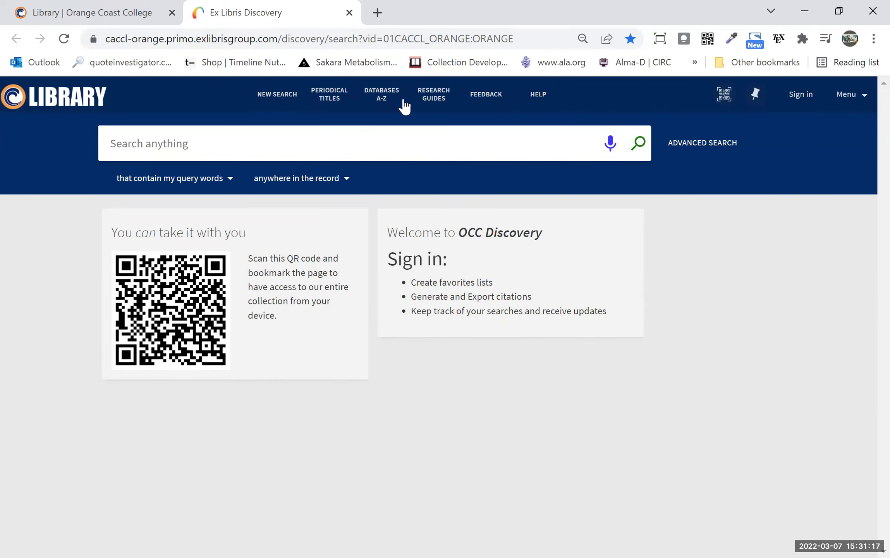
left_click(361, 148)
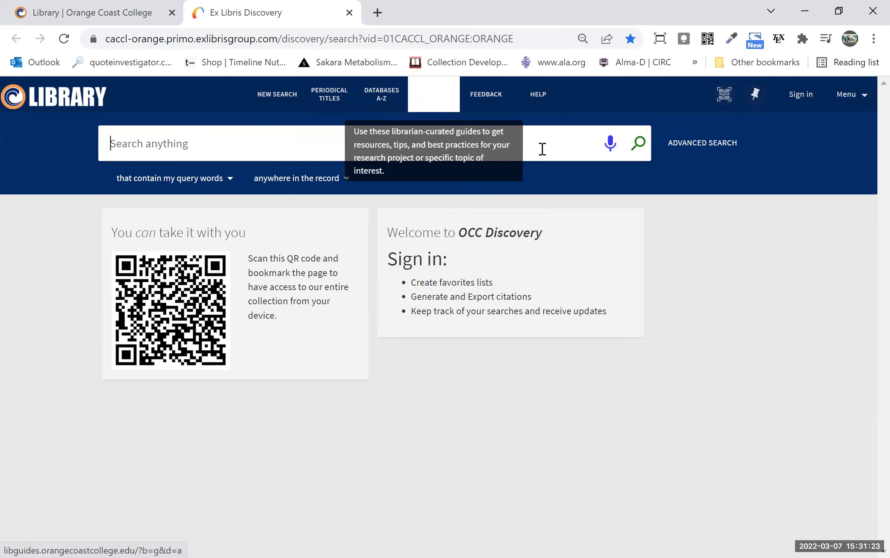
left_click(675, 150)
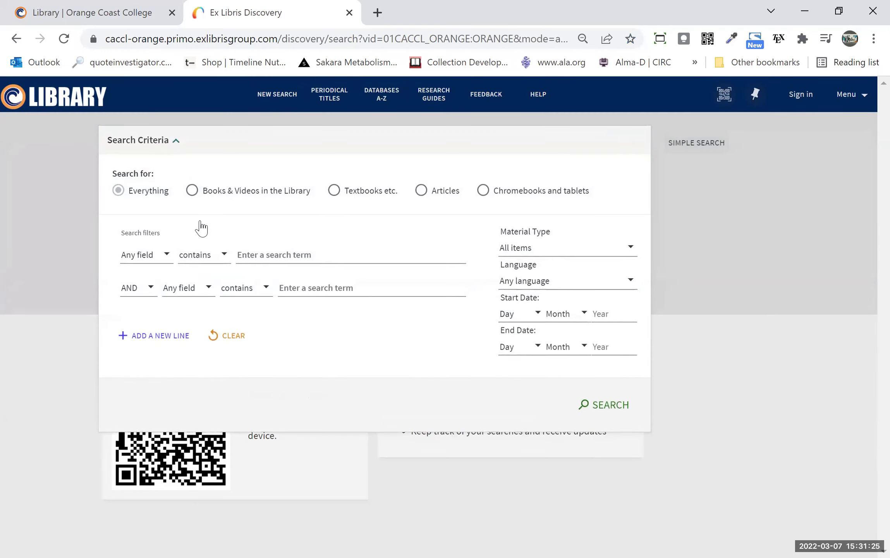
left_click(145, 256)
left_click(144, 294)
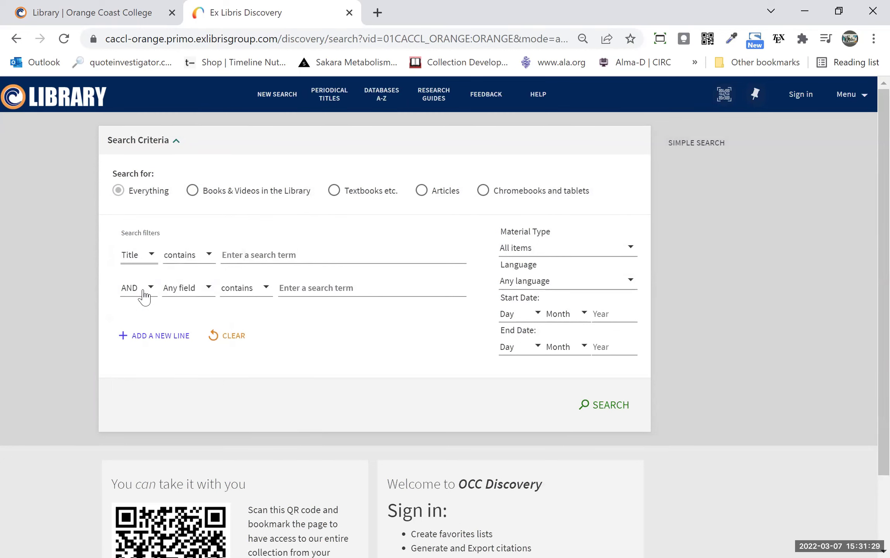
left_click(295, 254)
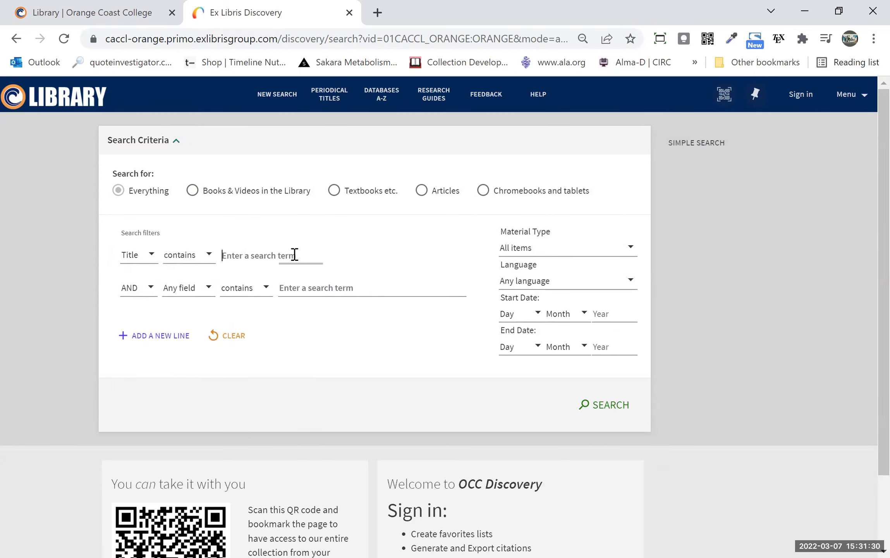
left_click(134, 255)
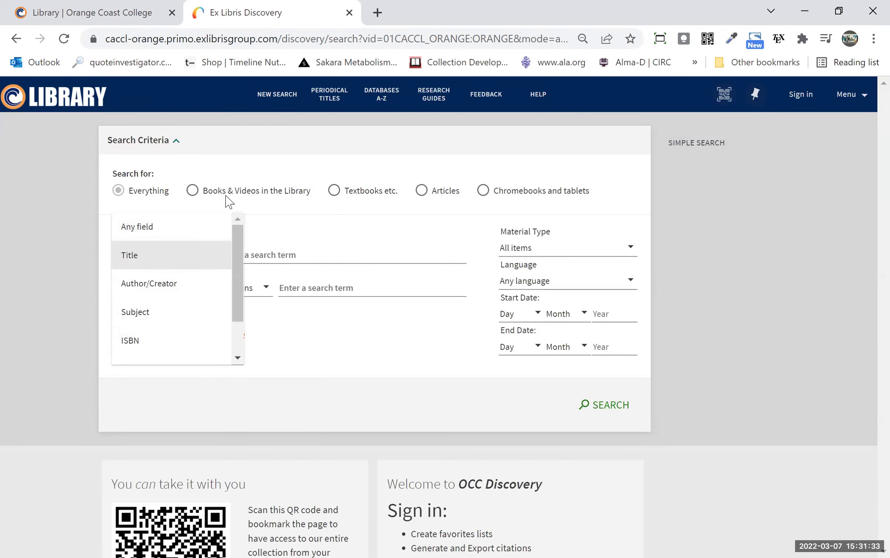
left_click(508, 194)
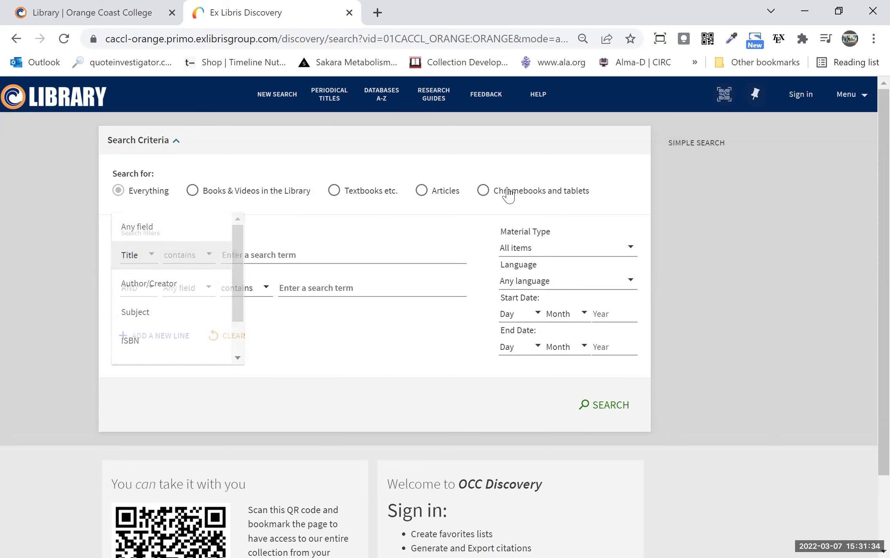
left_click(684, 143)
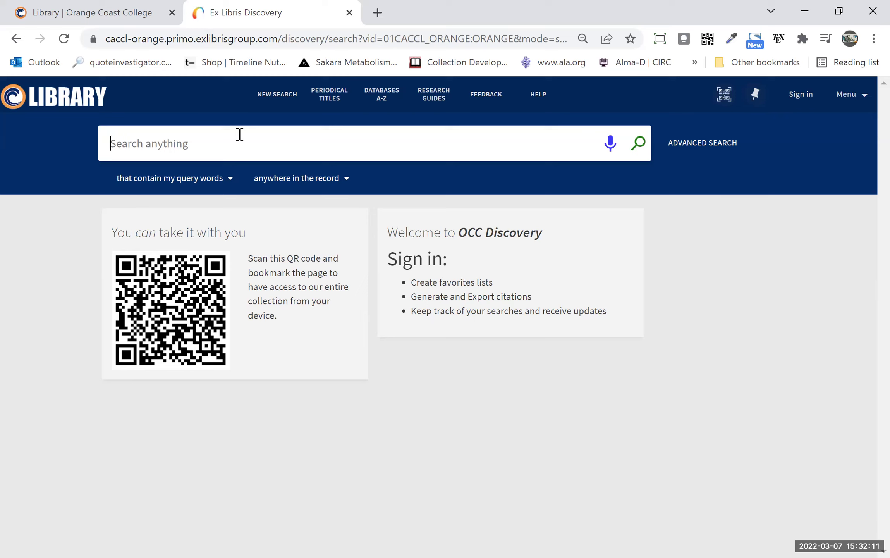
Step: Search everything for 'dogs and cats', returning 349,260 results
type("dogs")
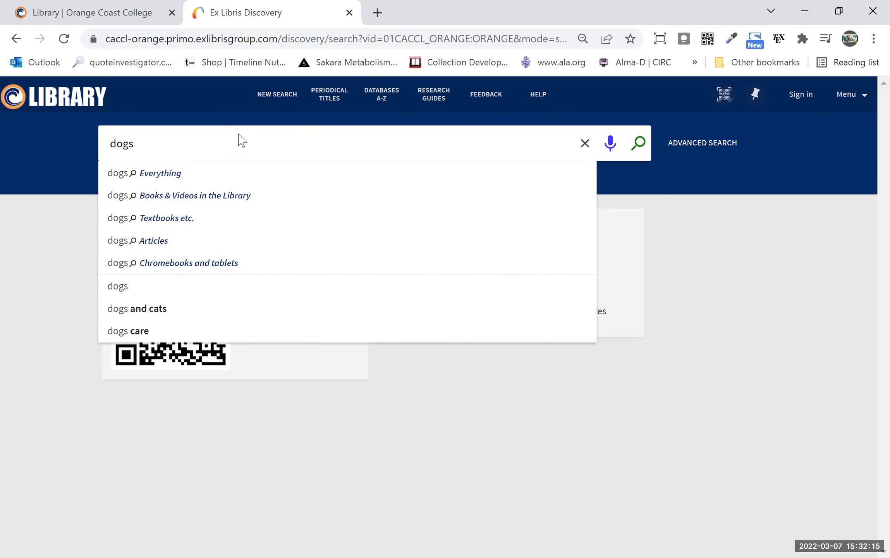
type(" and cats")
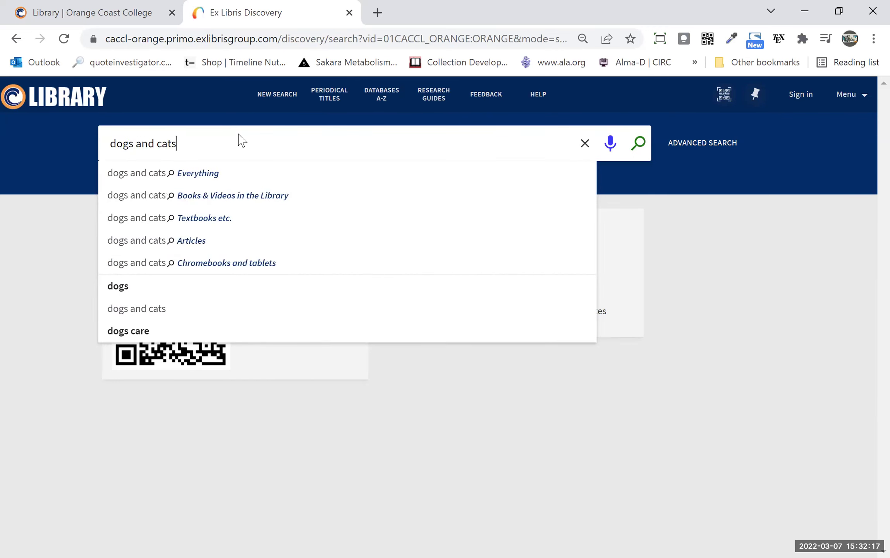
key("Return")
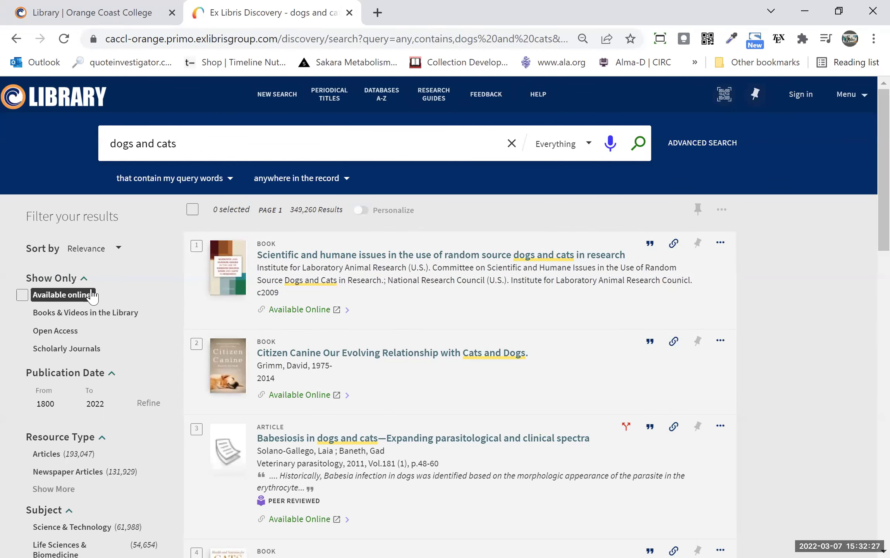
scroll(92, 296, "down", 1)
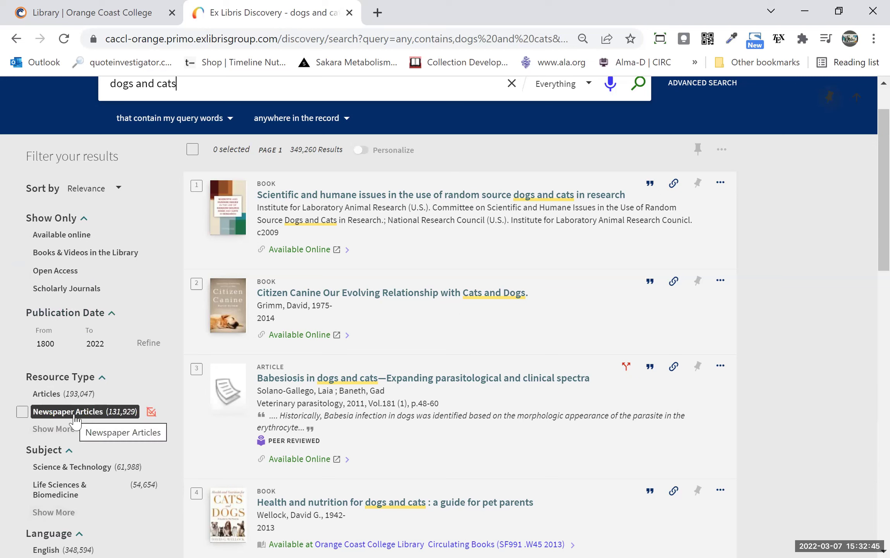
Step: List more subjects such as Dogs, Cats and Pets under the Subject filter, then browse the results
left_click(59, 512)
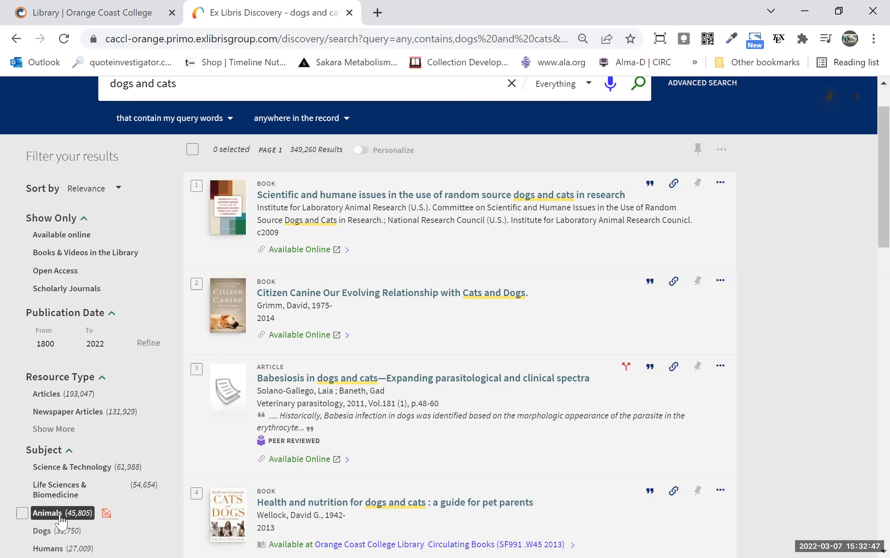
scroll(62, 521, "down", 6)
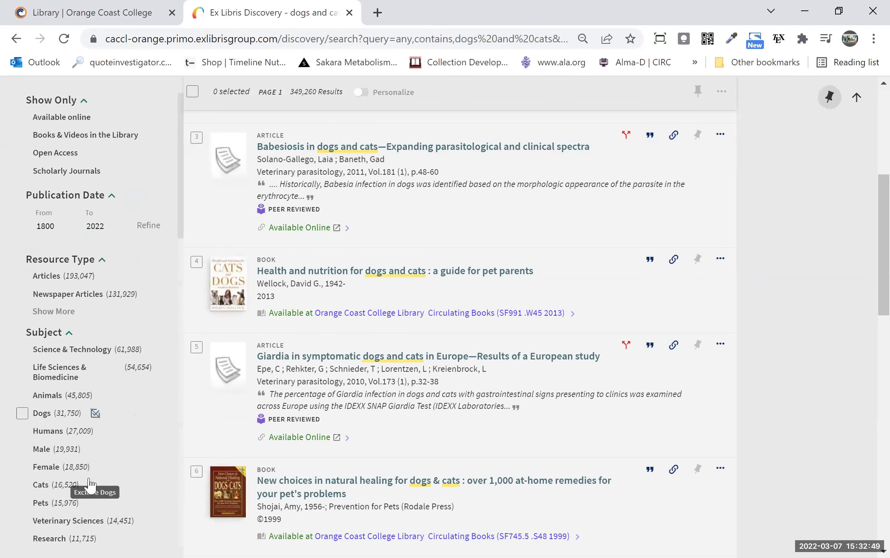
scroll(427, 312, "up", 8)
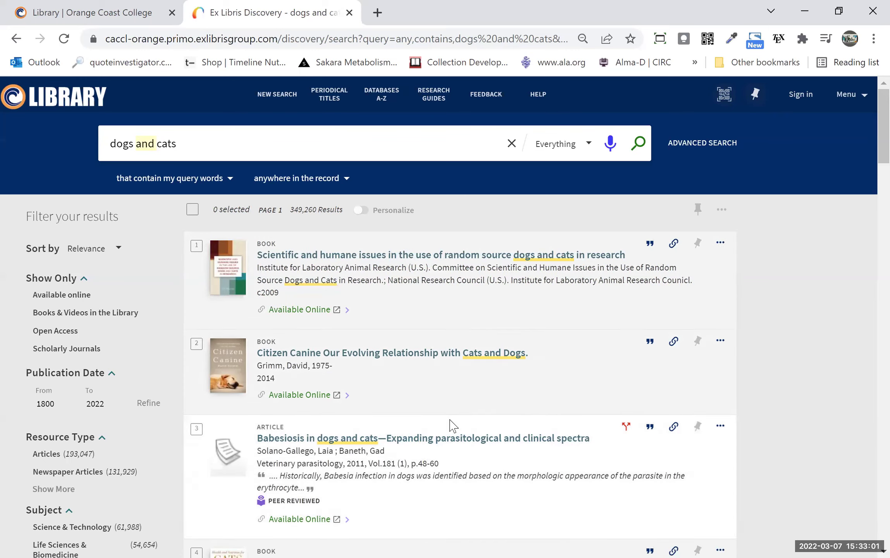
scroll(407, 434, "down", 6)
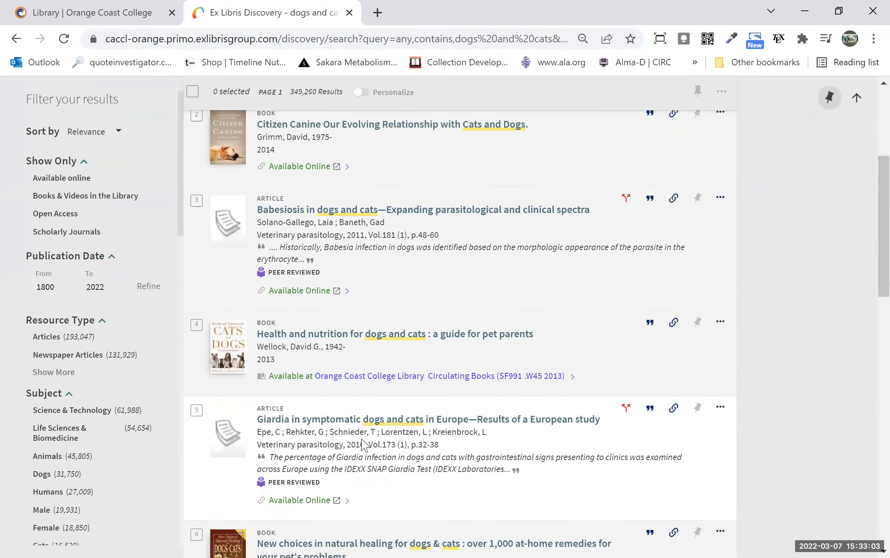
scroll(364, 444, "down", 5)
scroll(362, 442, "down", 7)
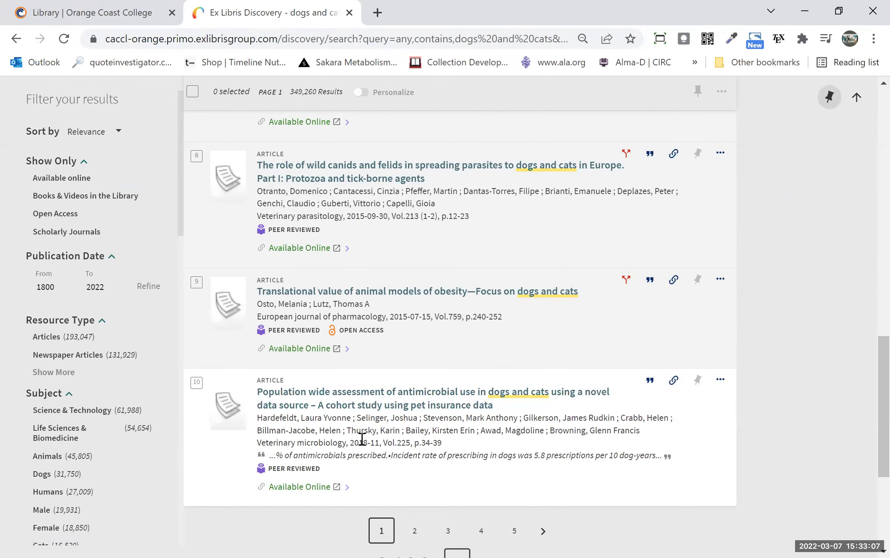
scroll(362, 439, "up", 12)
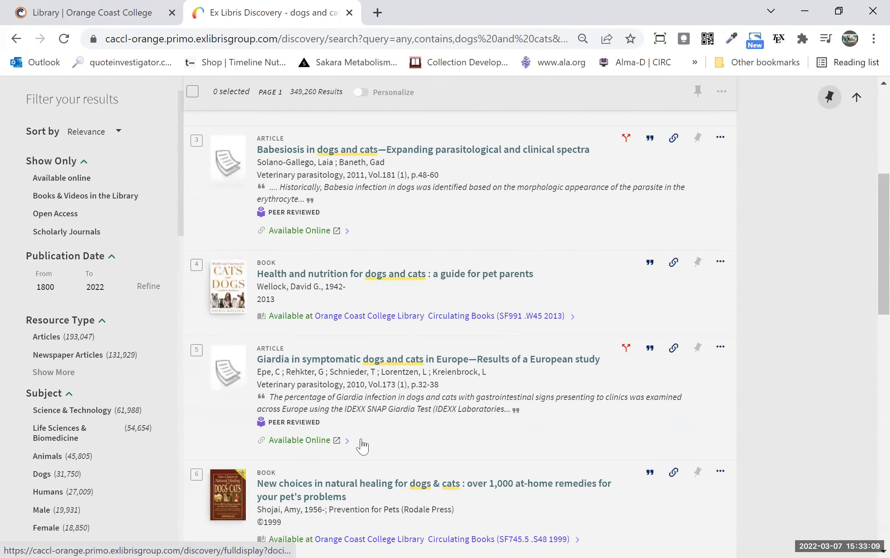
scroll(363, 439, "up", 2)
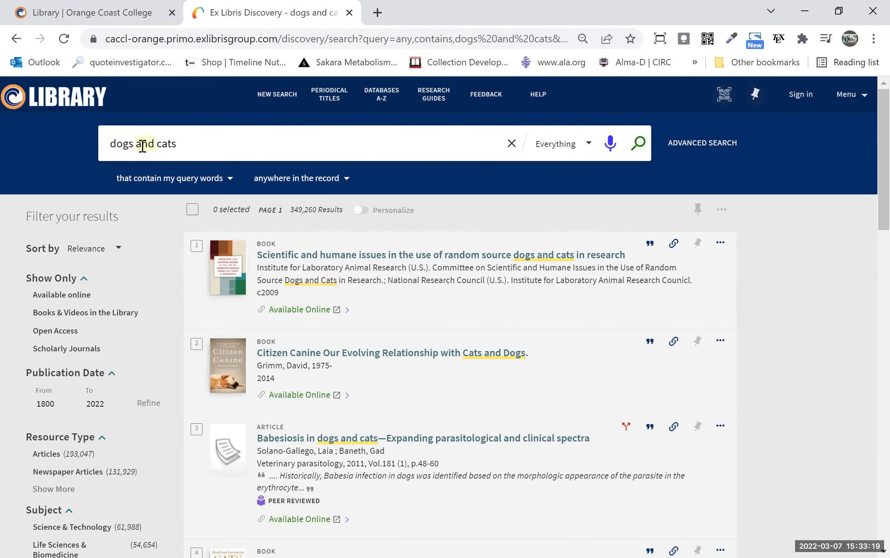
Step: Rerun the search as 'dogs AND cats' and open the top record on random source dogs and cats
type("AND")
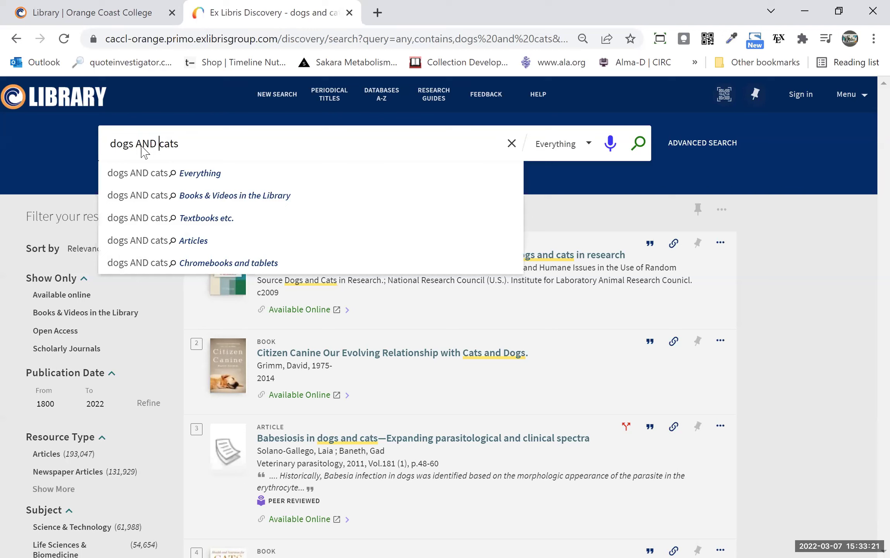
left_click(223, 139)
left_click(224, 143)
key("Return")
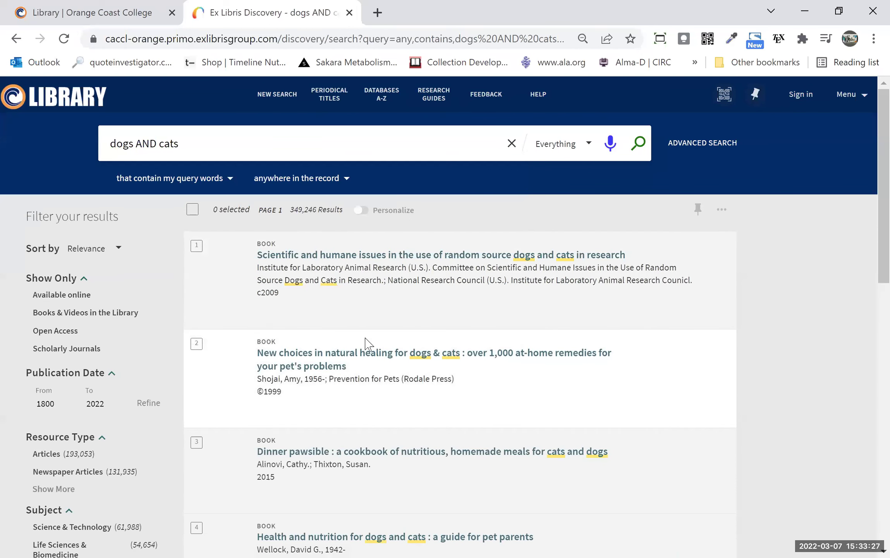
left_click(547, 260)
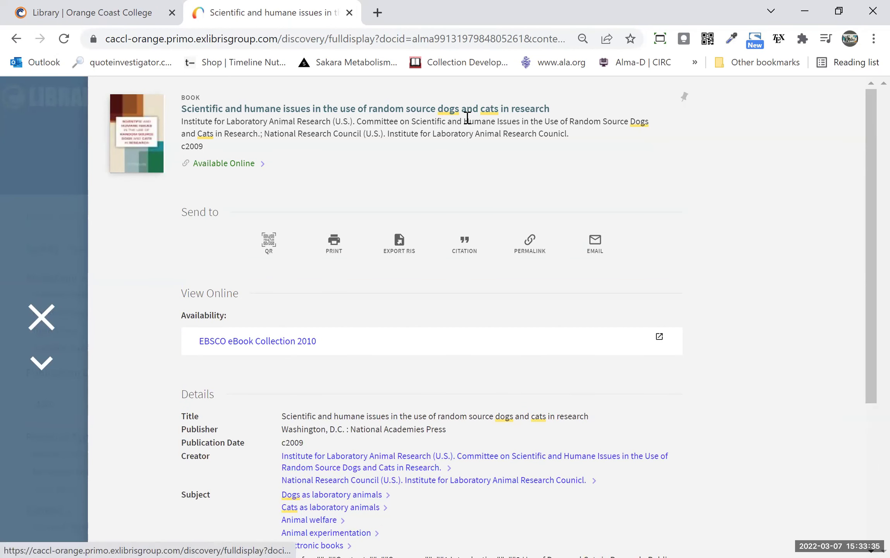
Step: Close the full record to return to the 349,269 'dogs AND cats' results
left_click(41, 317)
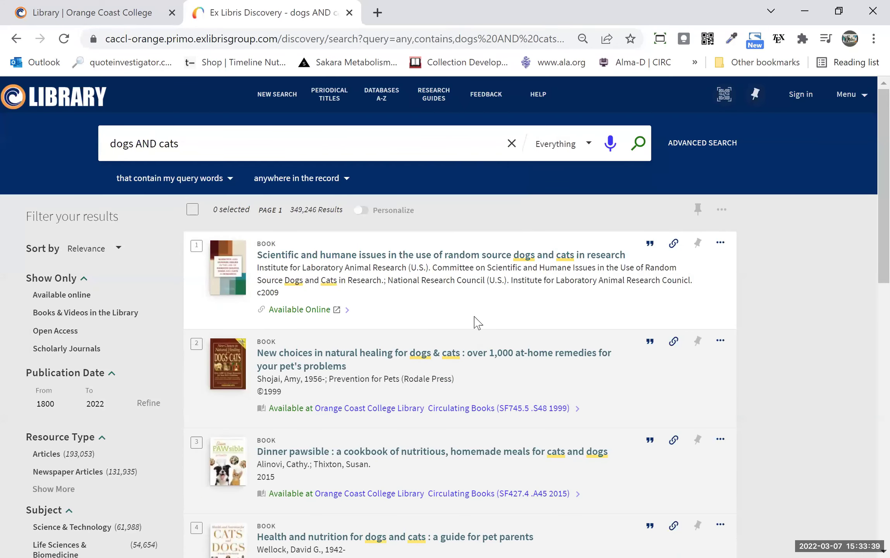
scroll(478, 323, "down", 3)
scroll(477, 321, "up", 3)
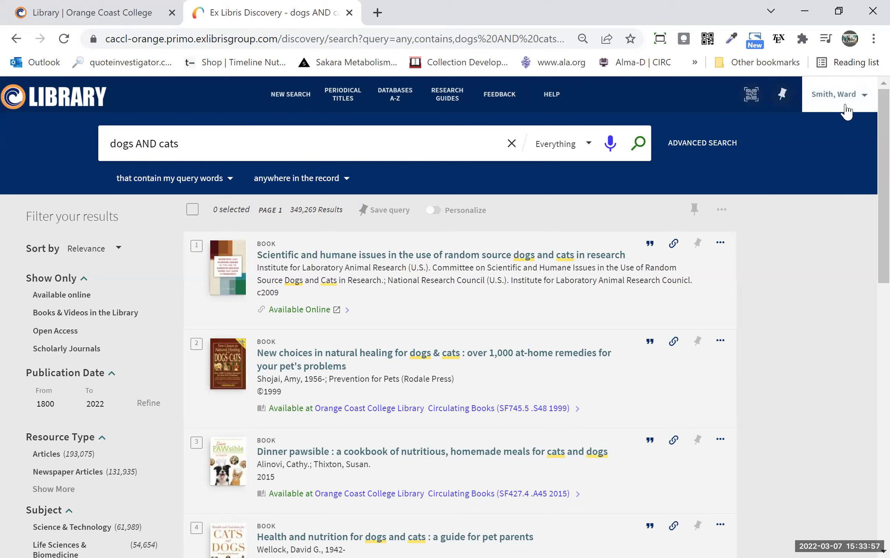
Step: Copy an MLA (8th edition) citation for result 3, 'Dinner pawsible', to the clipboard
scroll(612, 382, "down", 1)
scroll(612, 382, "down", 3)
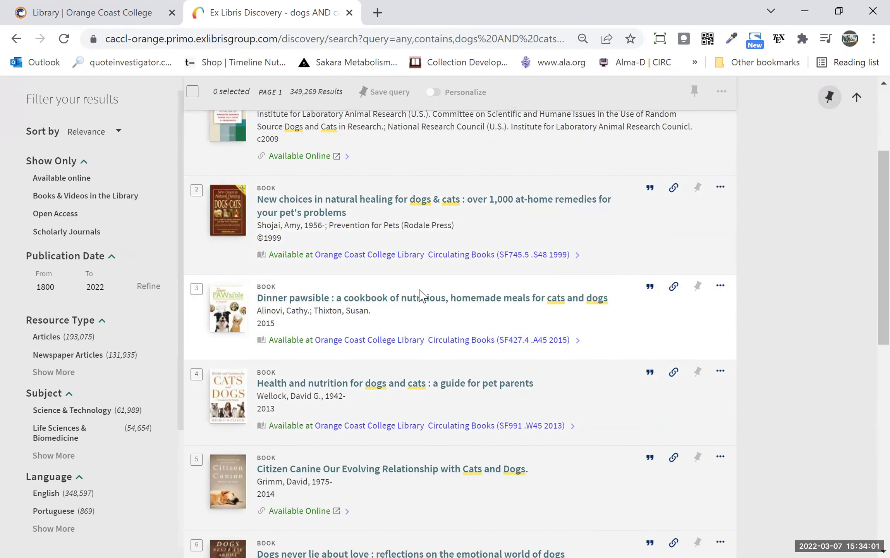
scroll(521, 357, "down", 3)
scroll(519, 357, "up", 6)
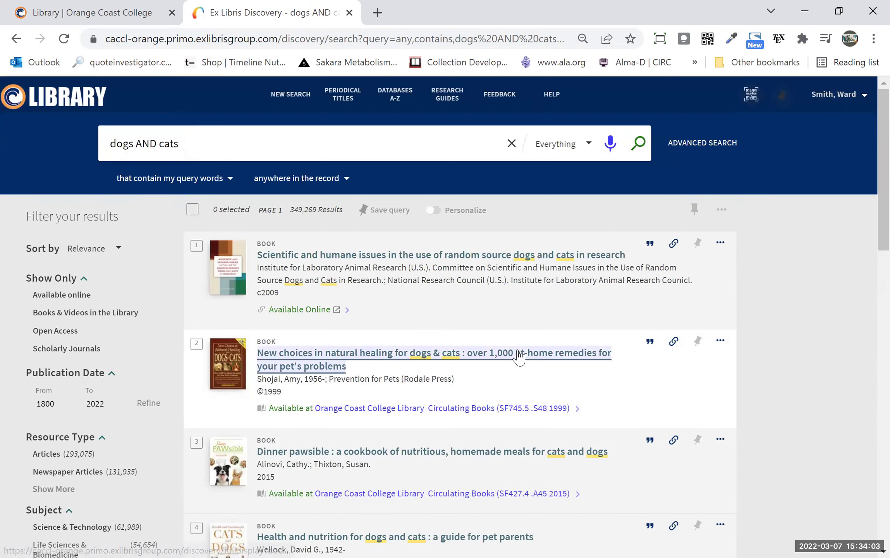
scroll(519, 356, "down", 10)
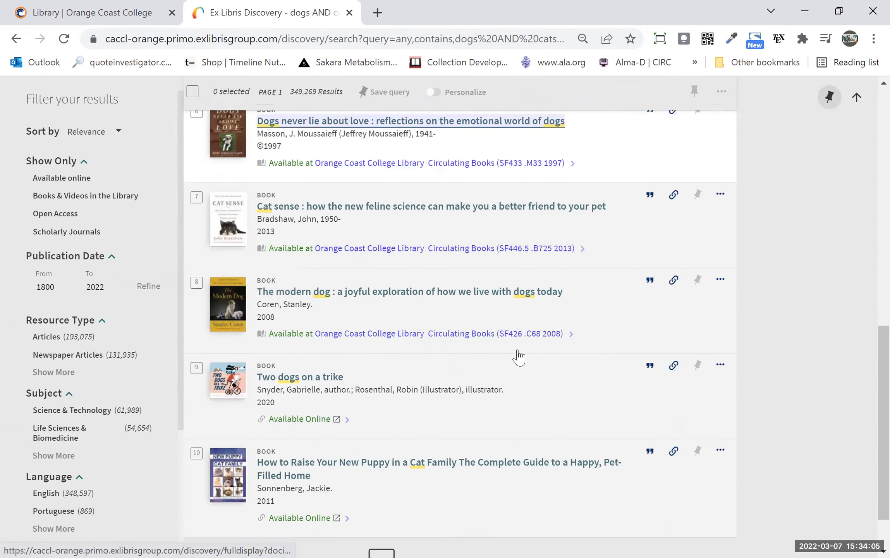
scroll(519, 356, "up", 10)
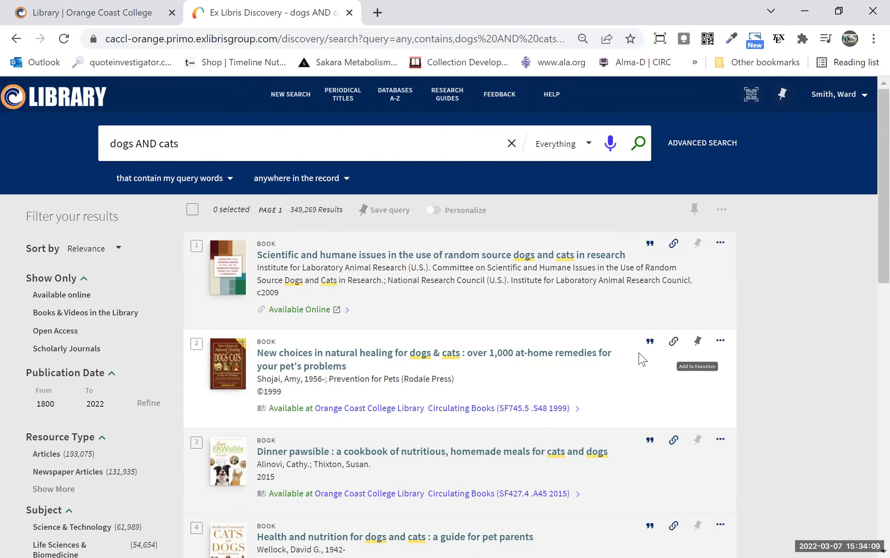
left_click(647, 446)
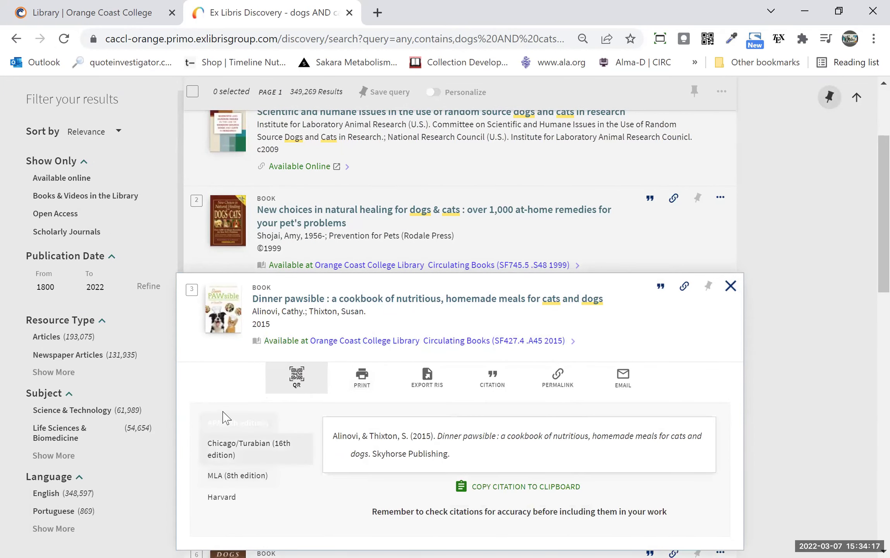
left_click(231, 478)
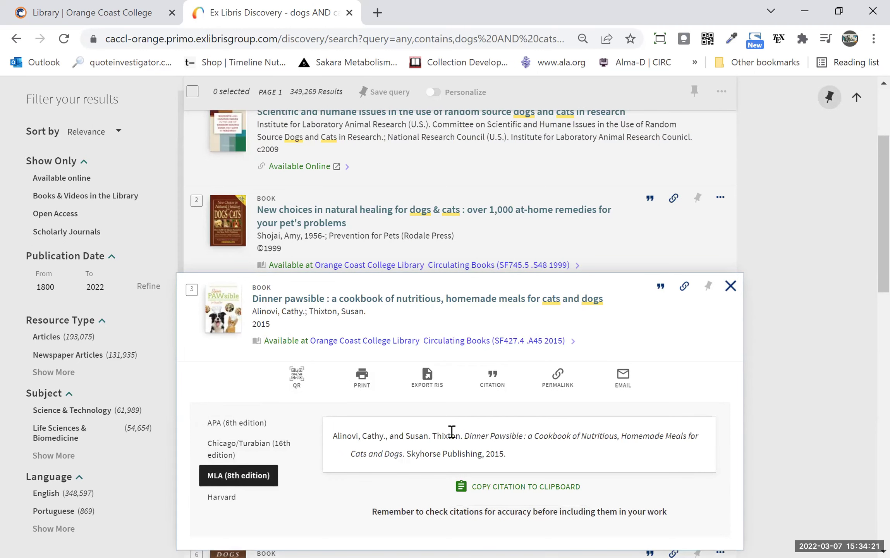
left_click(498, 485)
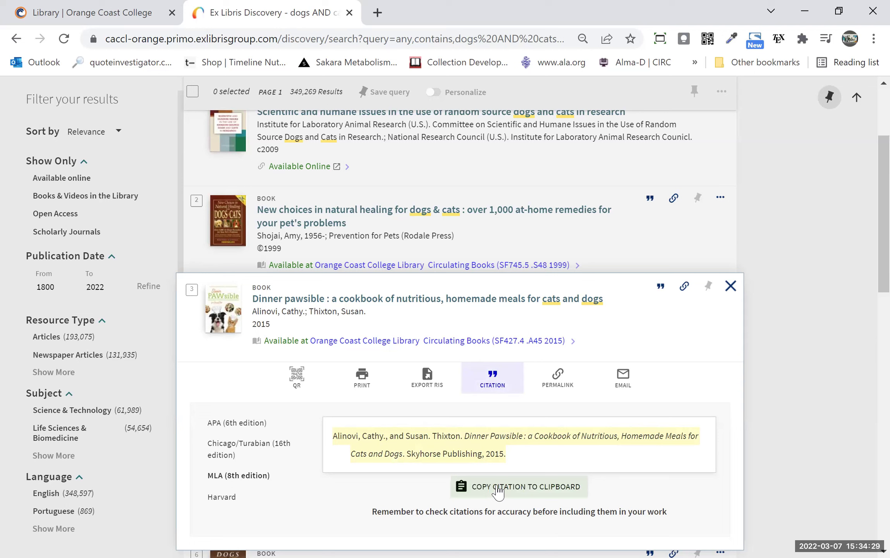
Step: Copy the 'Dinner pawsible' permalink to the clipboard
left_click(558, 378)
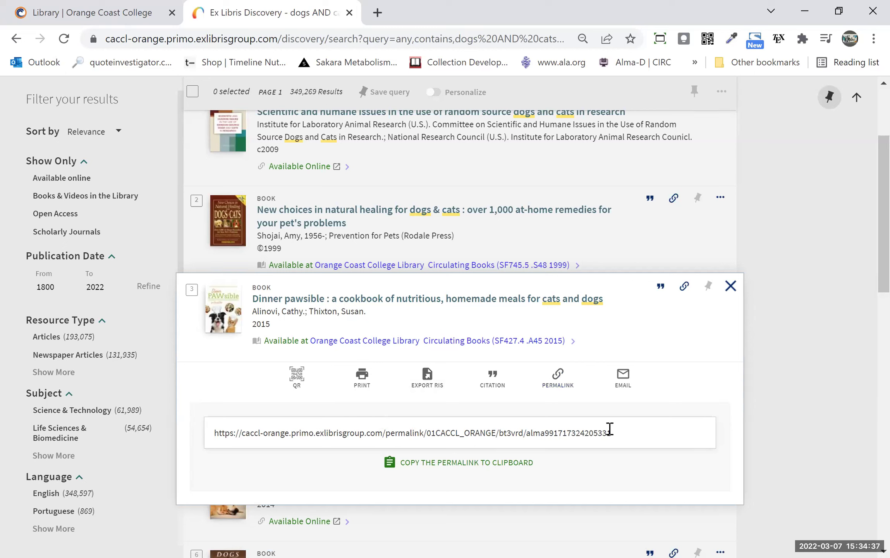
left_click(426, 463)
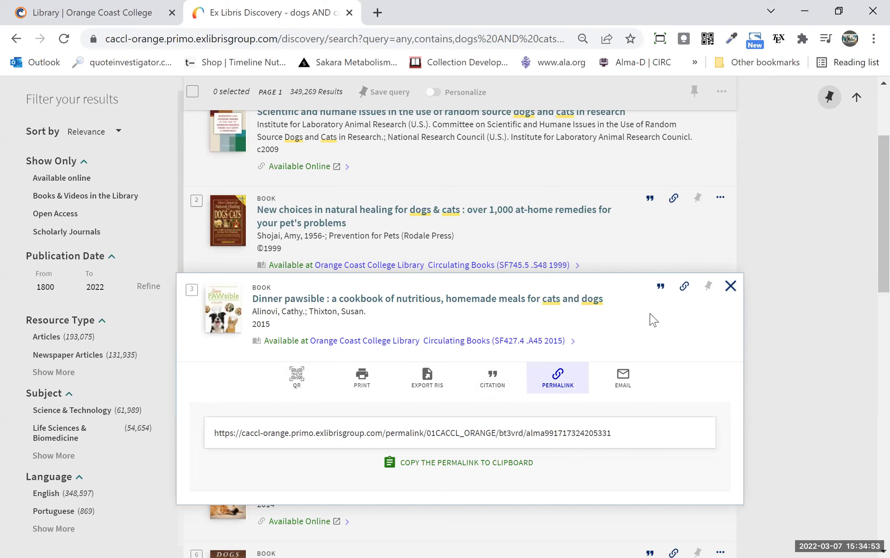
Step: Pin result 3, 'Dinner pawsible', to favorites
scroll(650, 318, "up", 4)
scroll(653, 318, "down", 1)
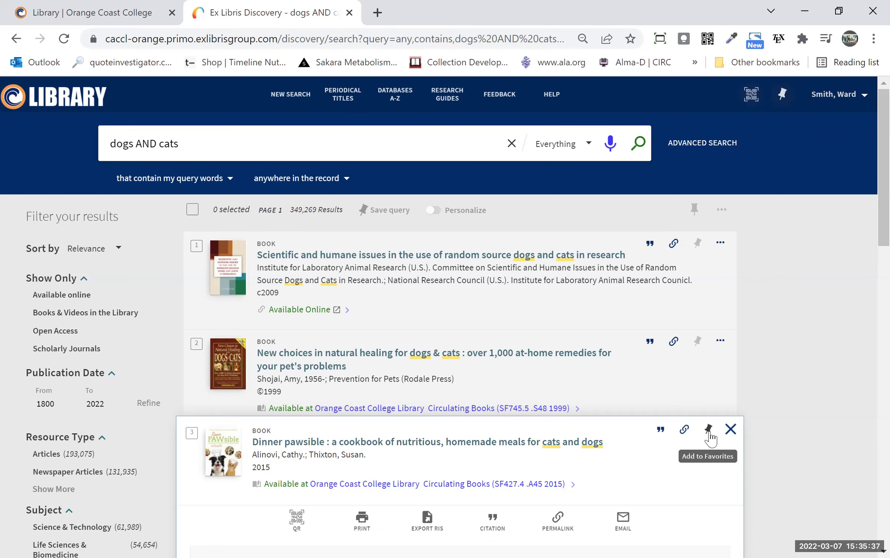
left_click(708, 430)
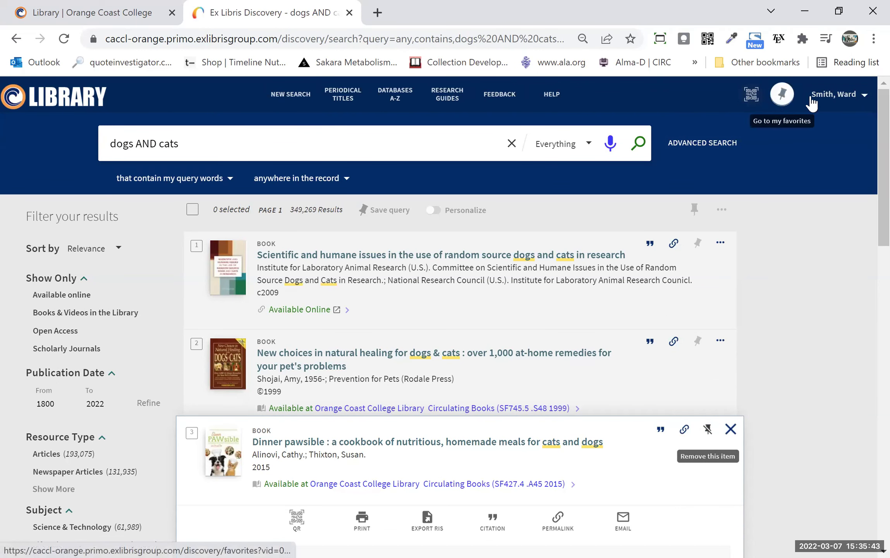
left_click(782, 95)
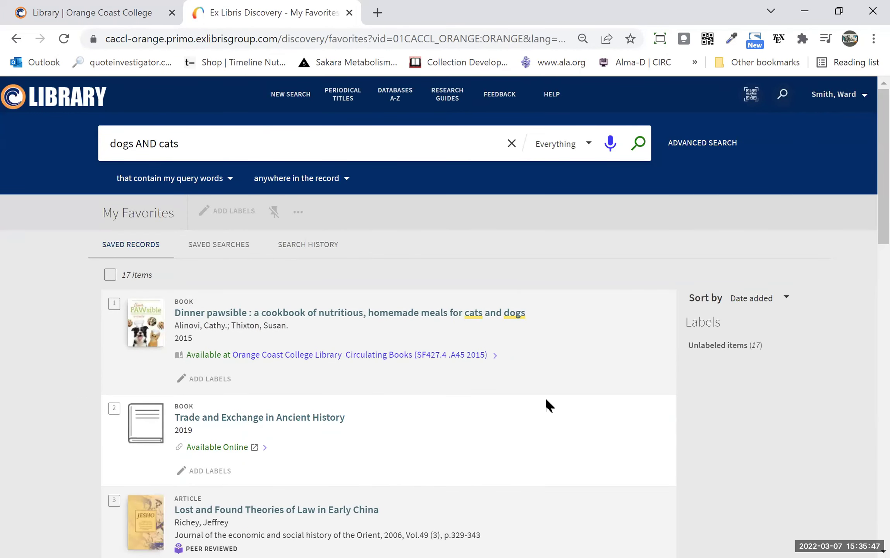
scroll(546, 400, "down", 3)
scroll(546, 400, "down", 2)
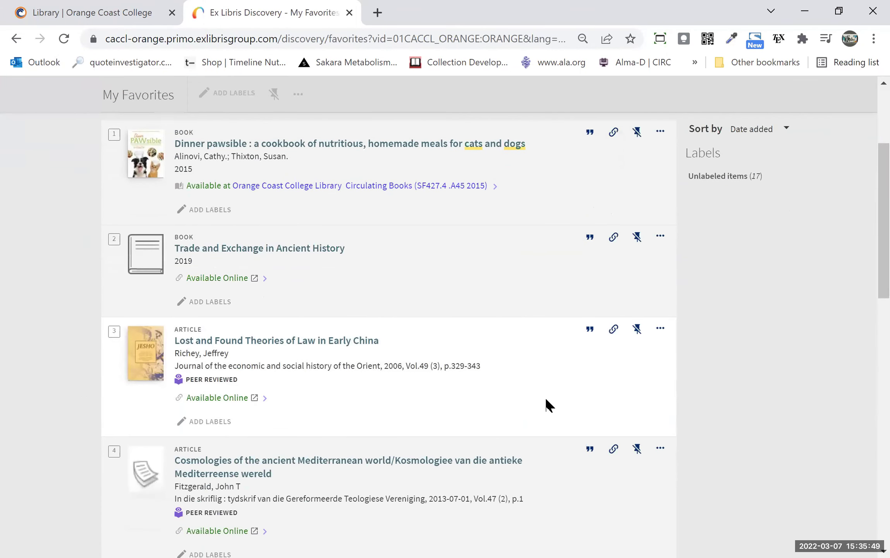
scroll(546, 397, "down", 4)
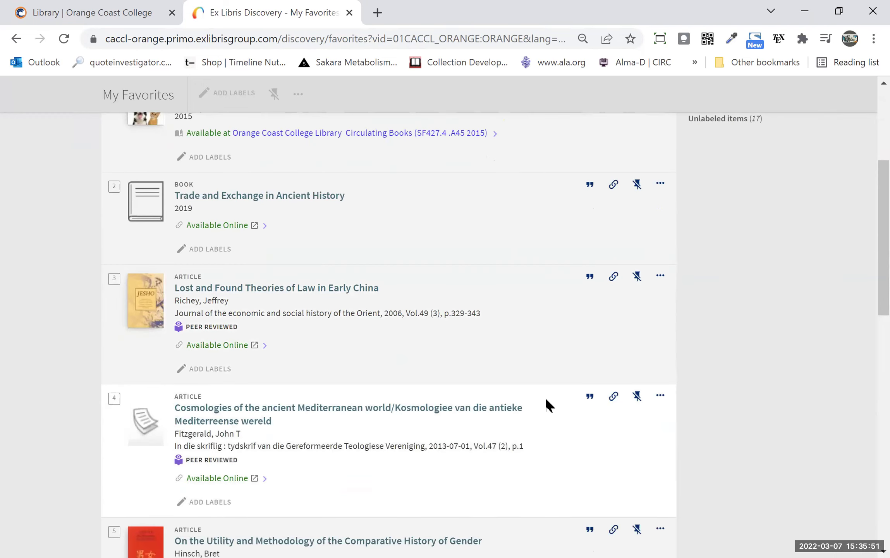
scroll(547, 400, "down", 2)
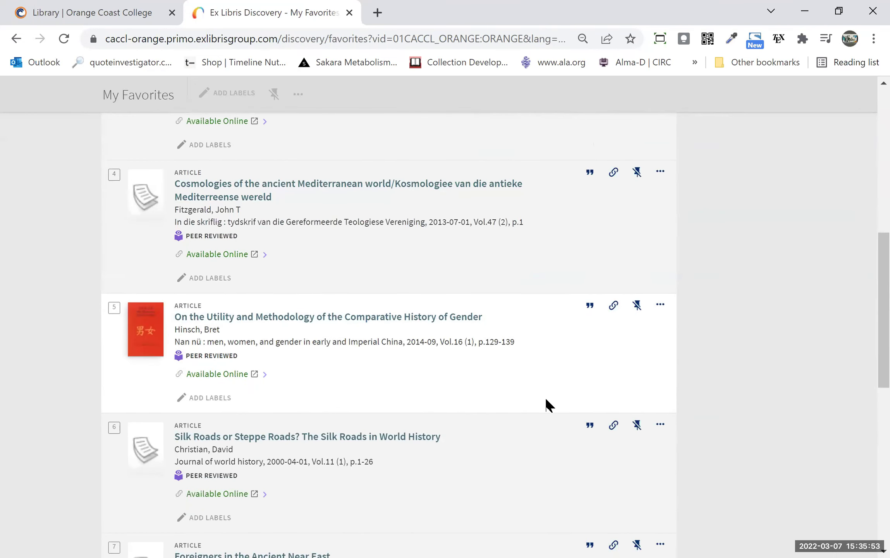
scroll(546, 400, "down", 3)
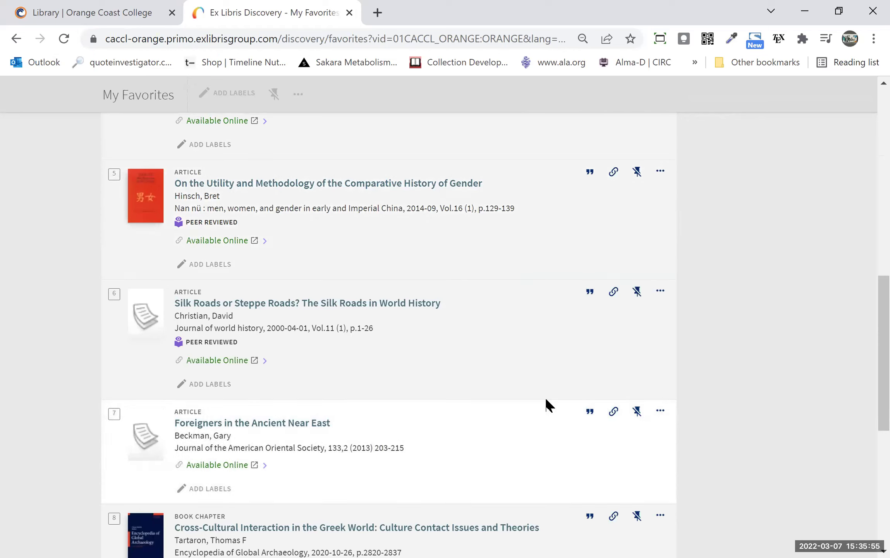
scroll(547, 400, "down", 4)
scroll(546, 400, "down", 3)
scroll(546, 399, "up", 14)
scroll(546, 397, "up", 5)
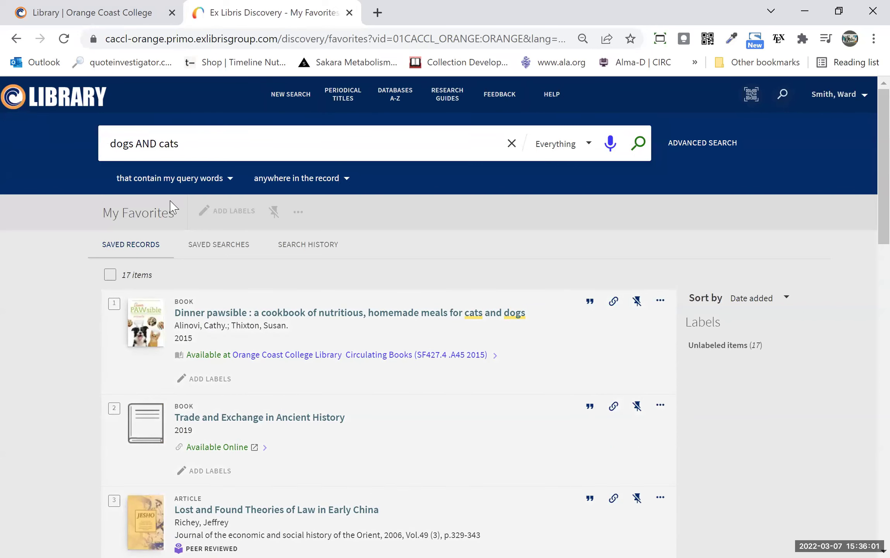
Step: Check saved searches, then view the search history of two 'dogs AND cats' queries and one 'dogs and cats' query
left_click(219, 245)
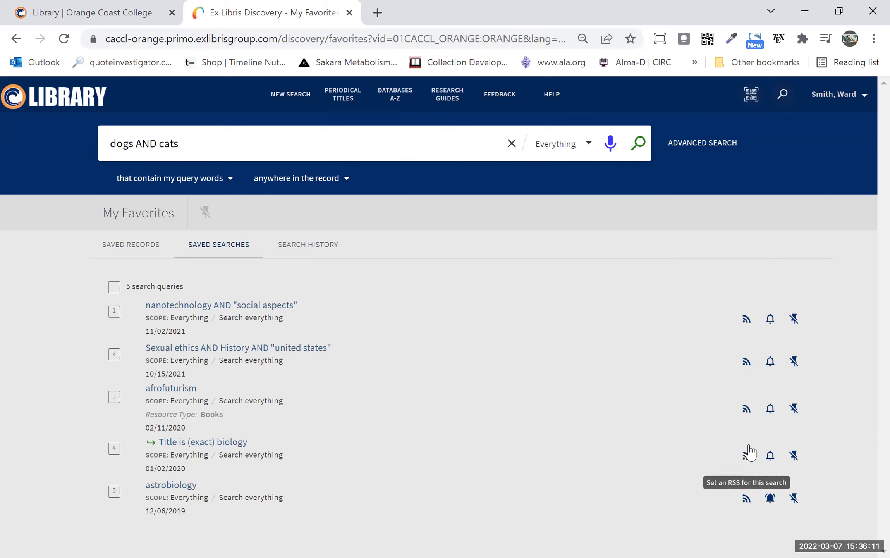
left_click(316, 246)
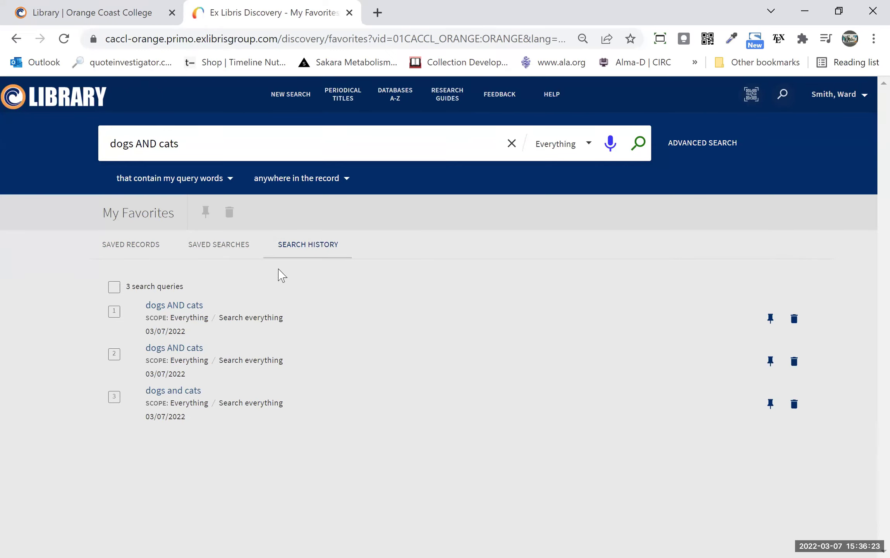
Step: Open My Loans, confirm Fine + Fees is empty, and return to the one overdue loan
left_click(826, 101)
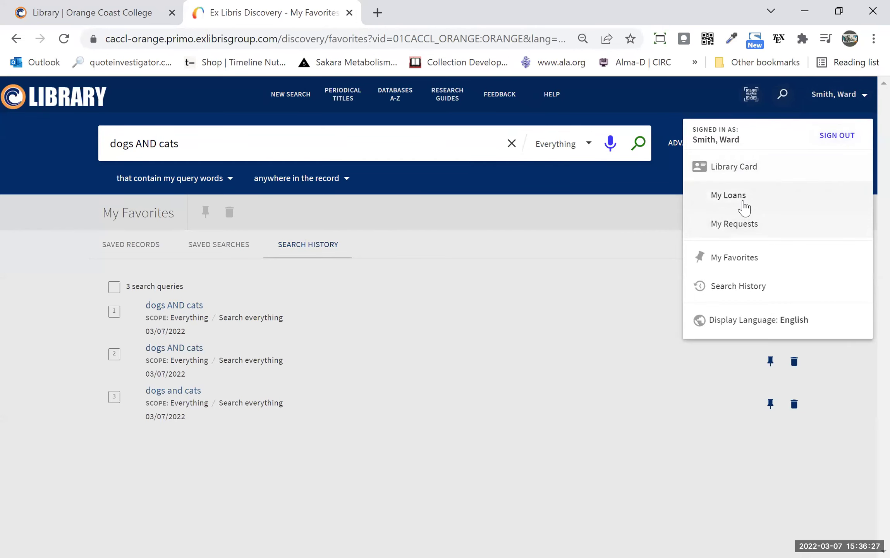
left_click(728, 196)
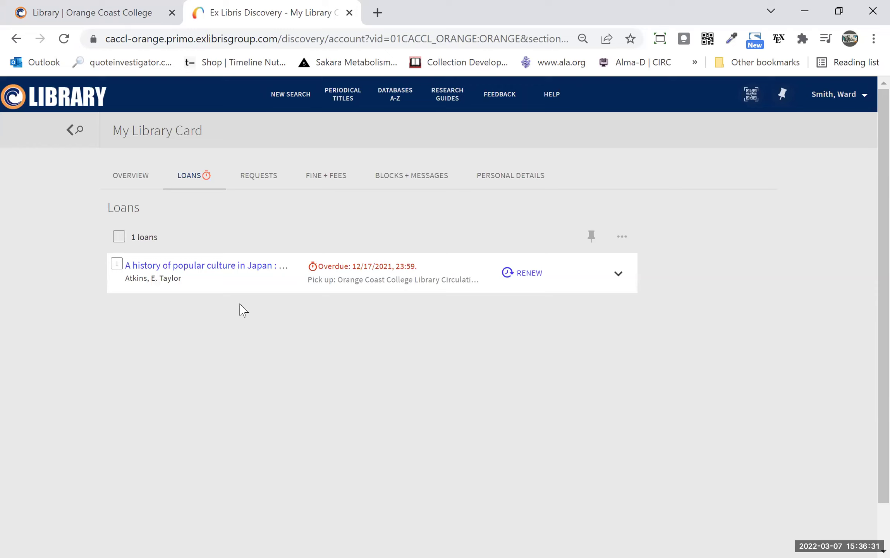
left_click(340, 185)
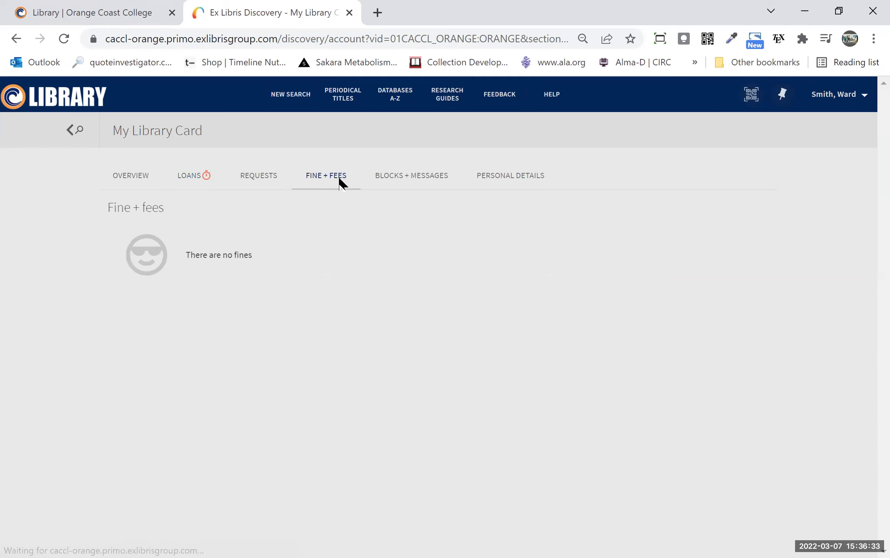
left_click(190, 180)
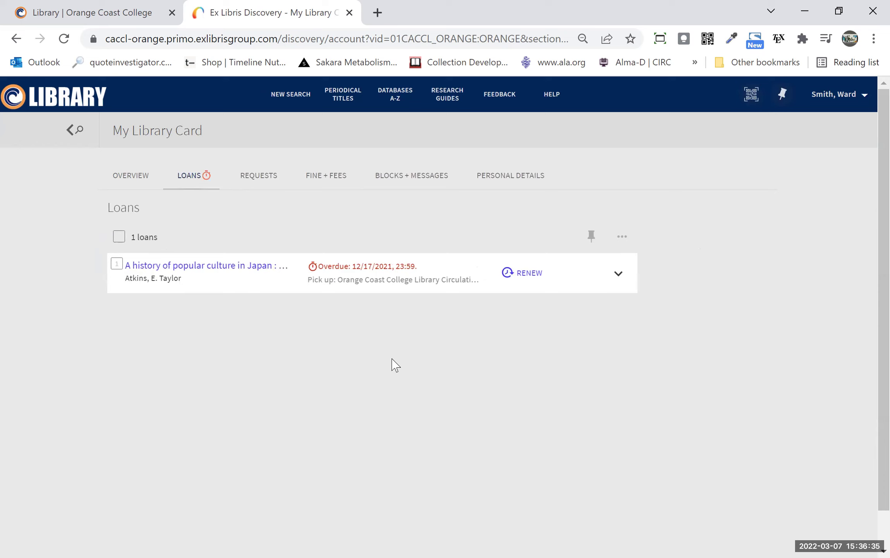
left_click(856, 97)
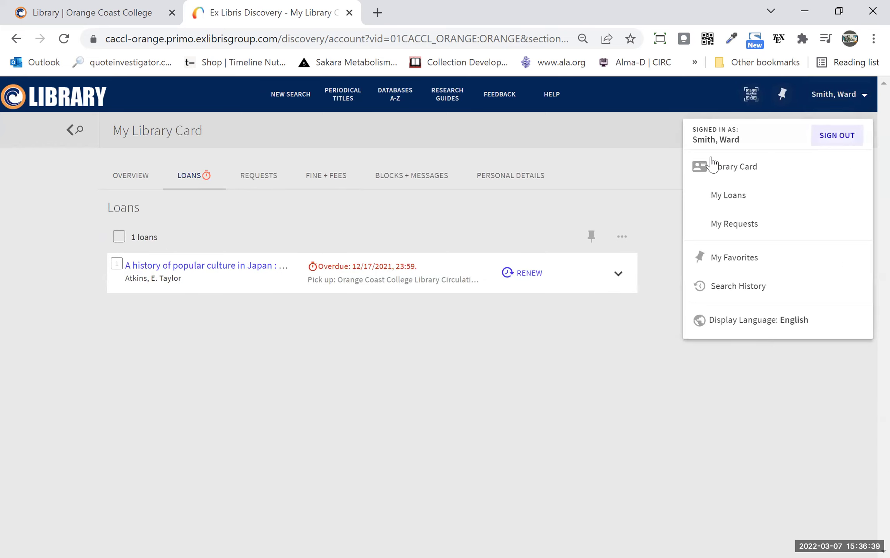
left_click(552, 303)
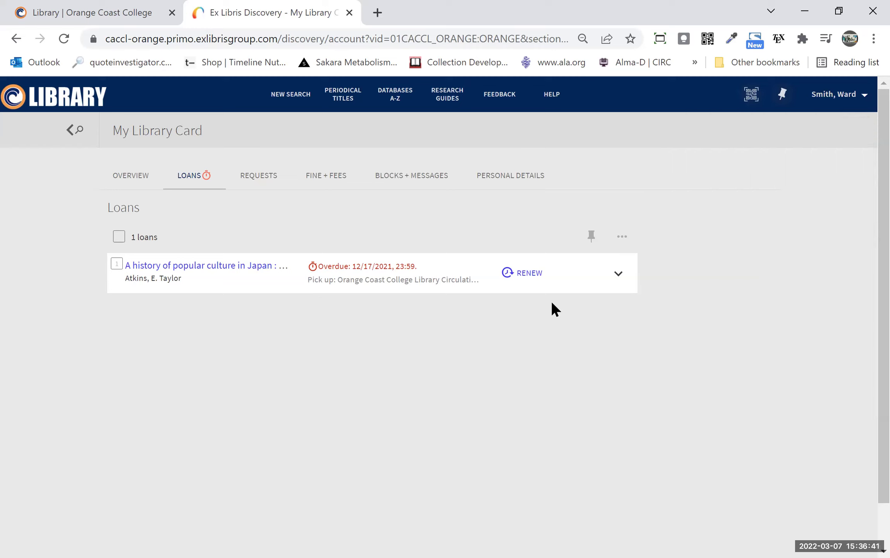